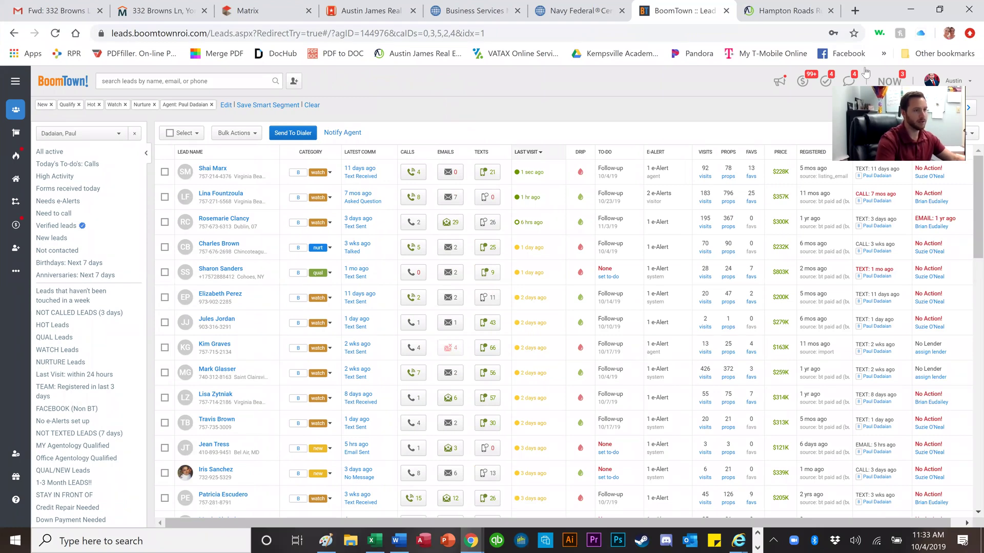
Step: Open the Austin profile avatar menu at BoomTown's top right
left_click(947, 85)
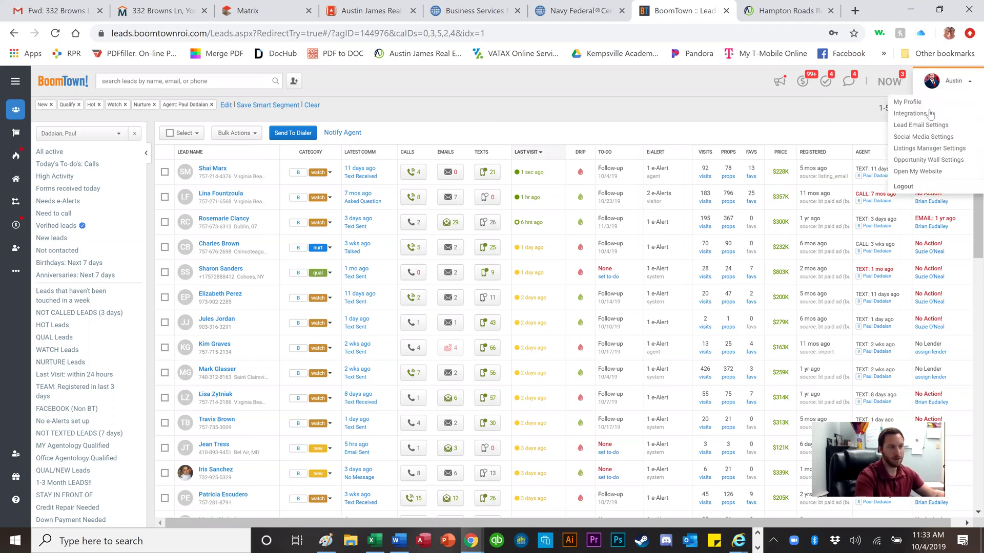
Step: Open the Austin James Realty website in a new tab and scroll through its home page
left_click(917, 172)
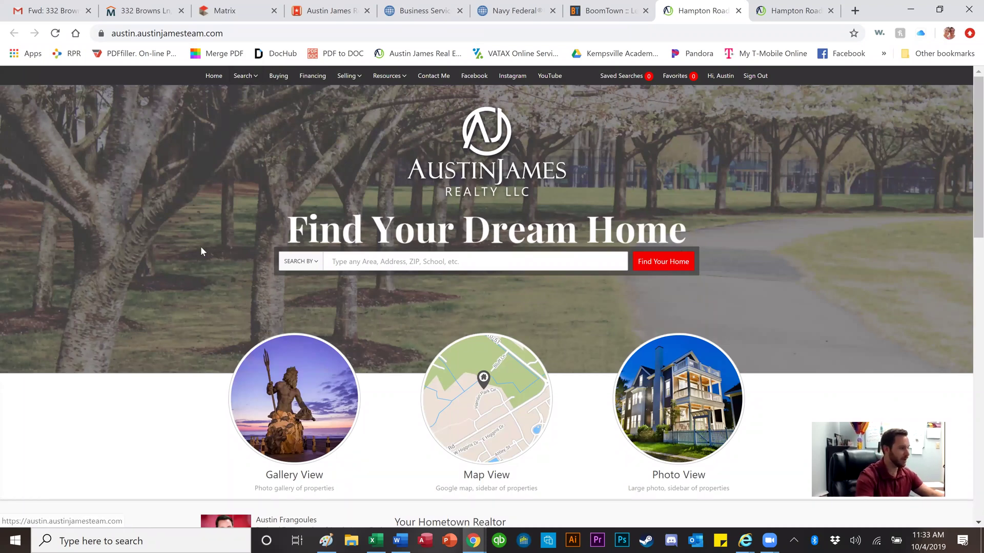
scroll(200, 251, "down", 10)
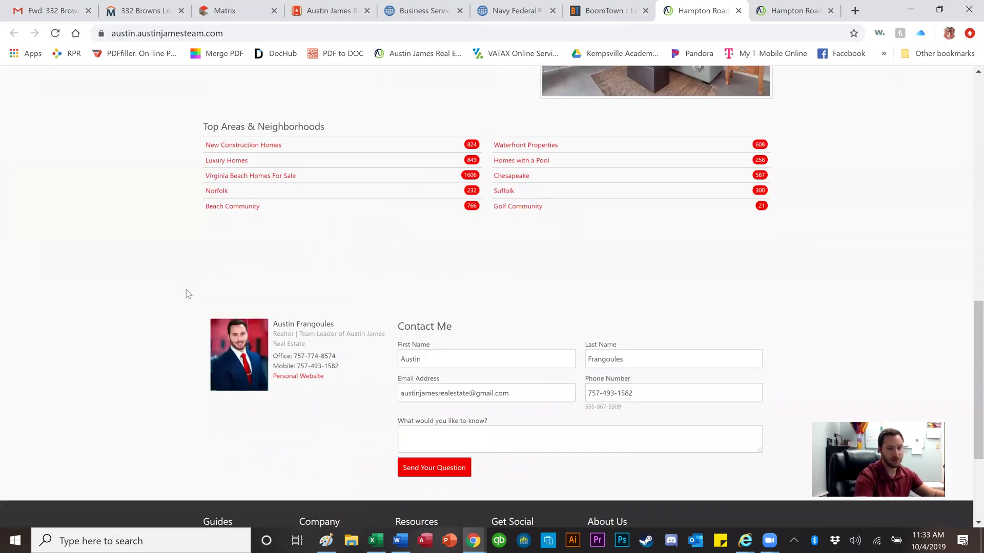
scroll(187, 293, "down", 3)
scroll(187, 294, "up", 15)
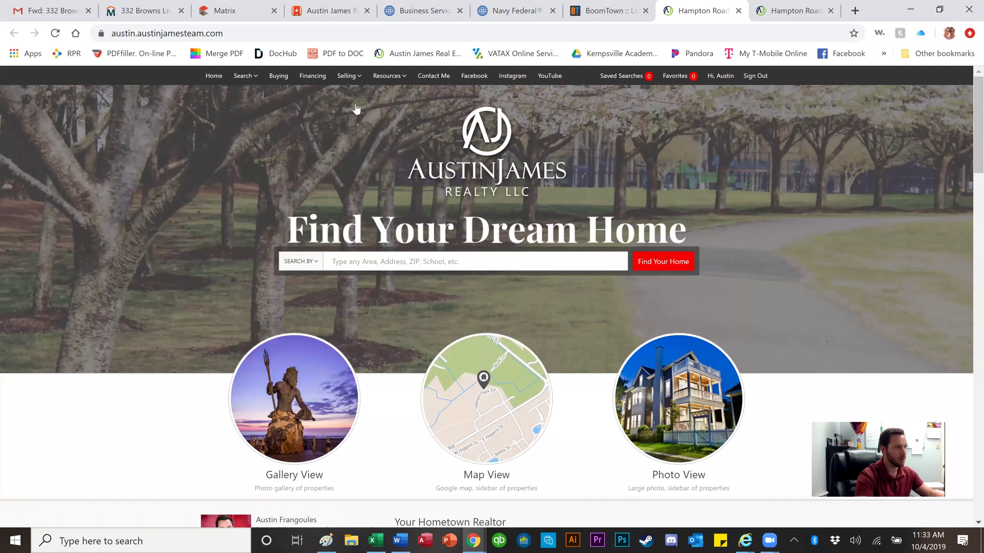
mouse_move(358, 81)
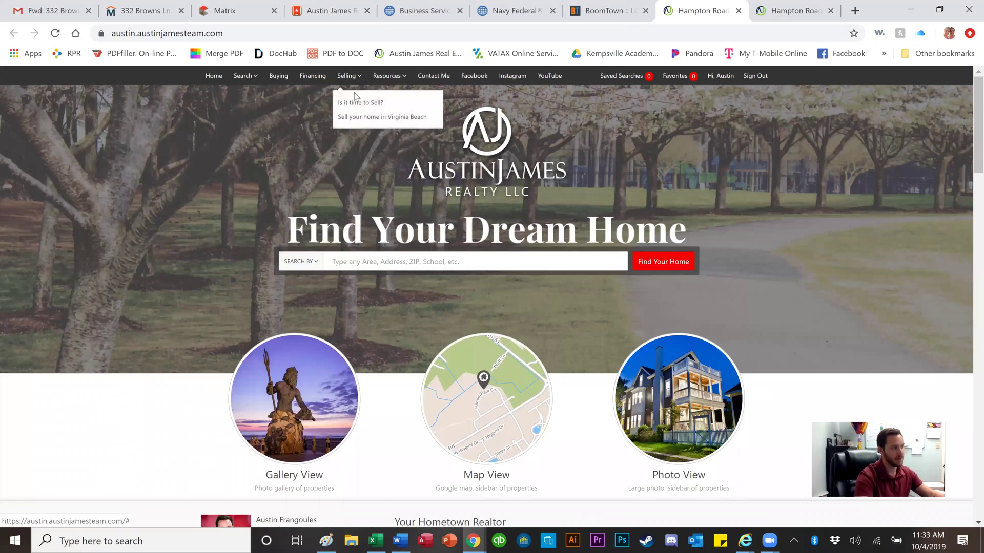
left_click(352, 103)
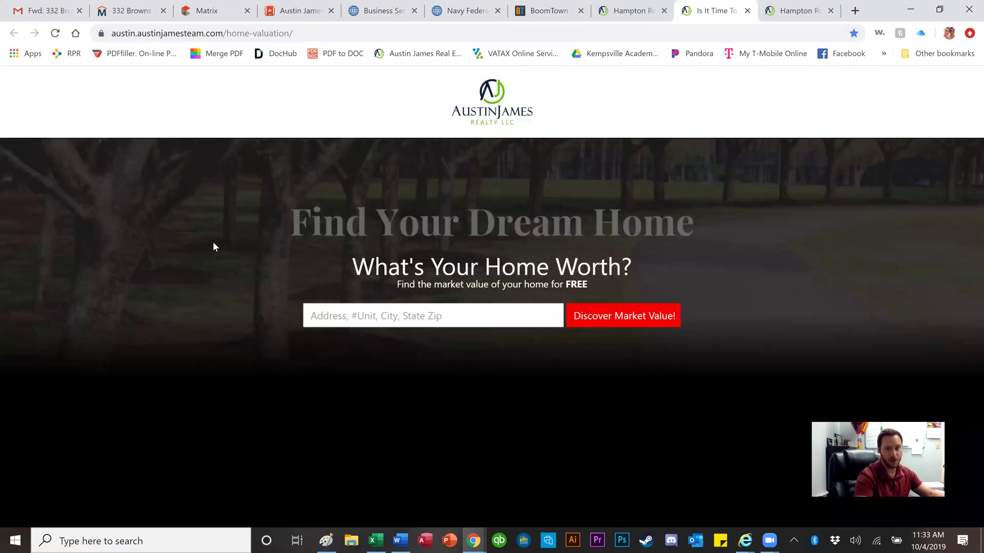
left_click(332, 312)
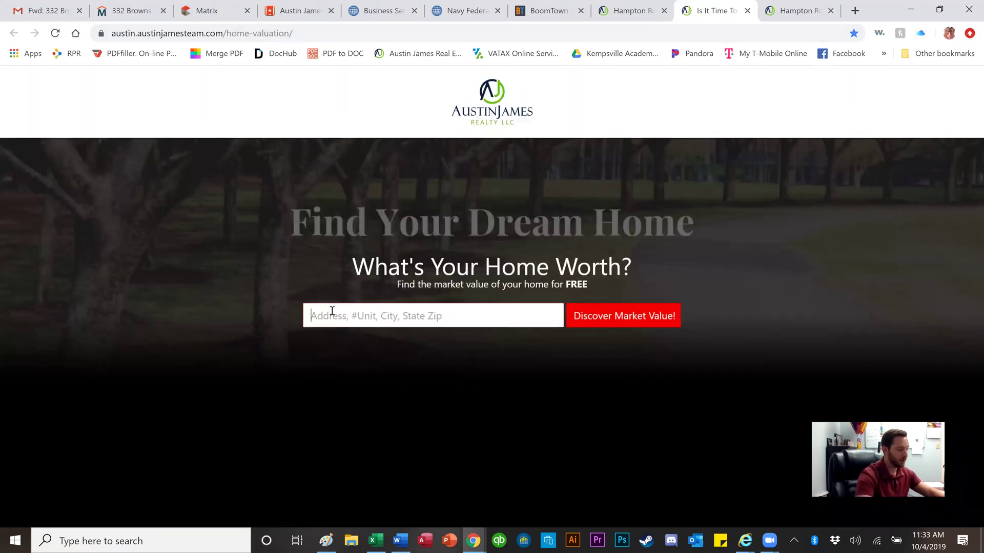
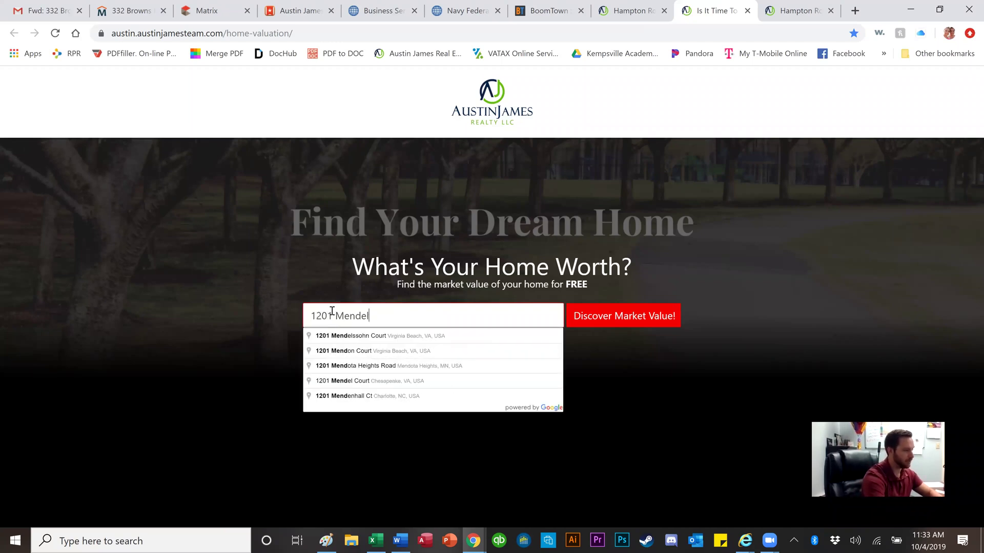
left_click(352, 336)
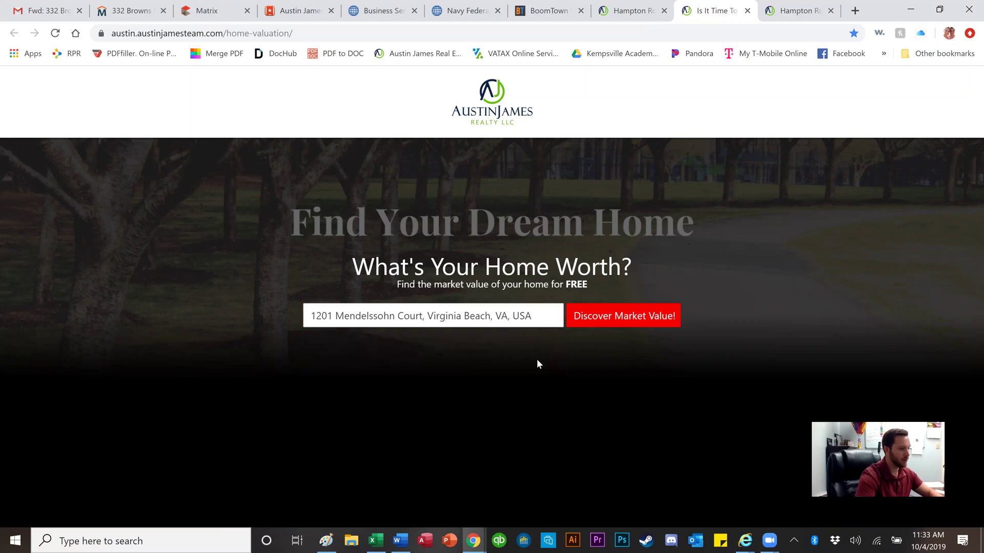
left_click(613, 321)
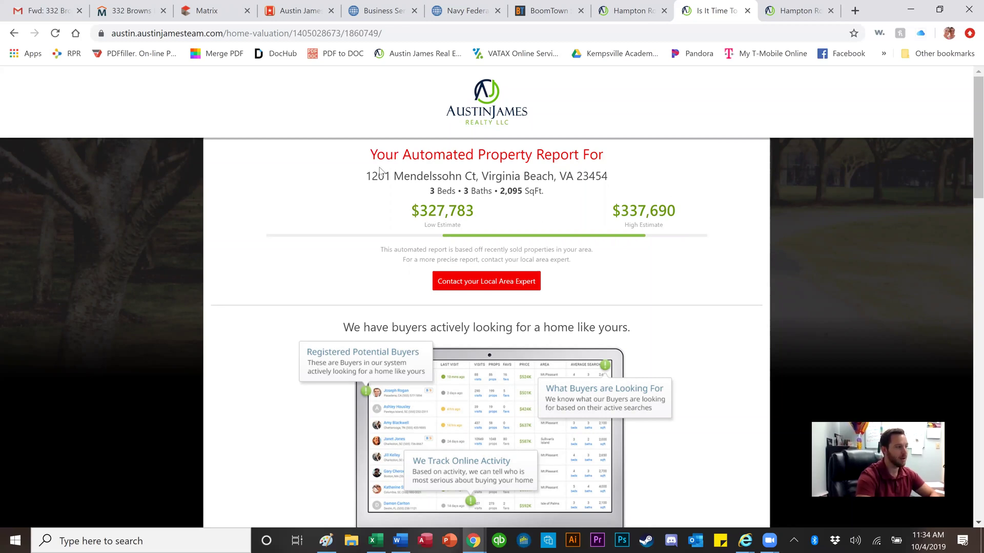
Step: Copy the report's property address and open RPR in a new tab
triple_click(432, 176)
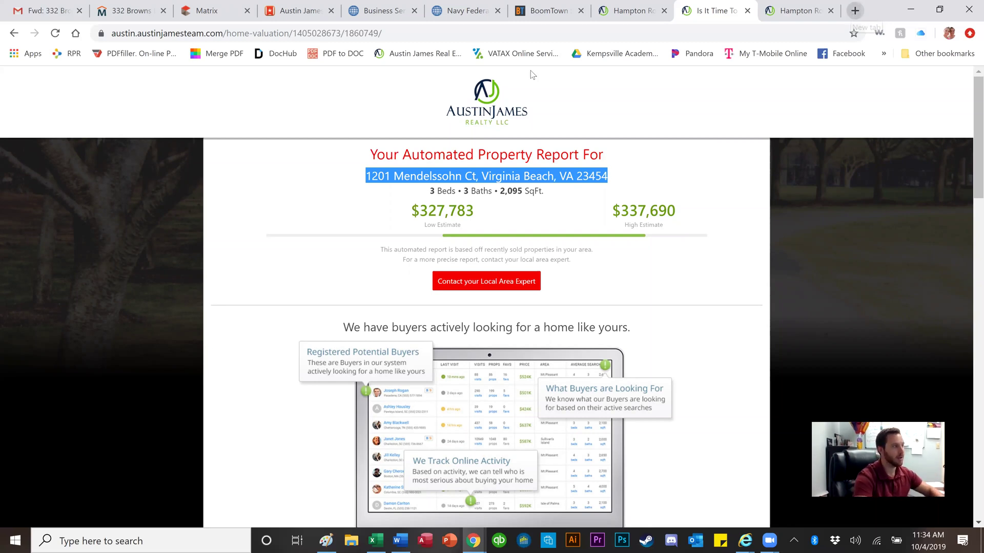
left_click(853, 12)
left_click(72, 55)
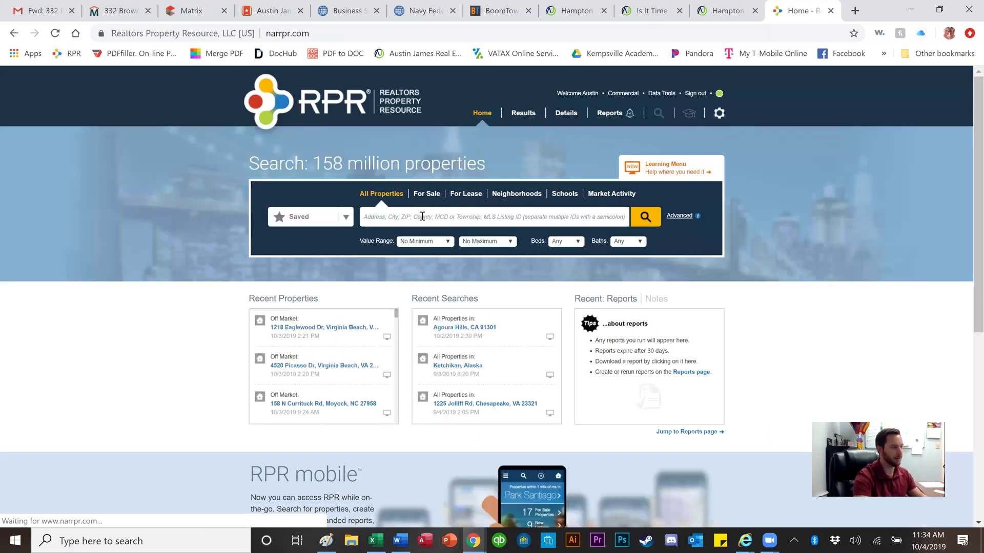
Step: Search RPR for the copied address, select its $331,630 RVM, then return to the realty home page
left_click(422, 216)
key("Down")
key("Return")
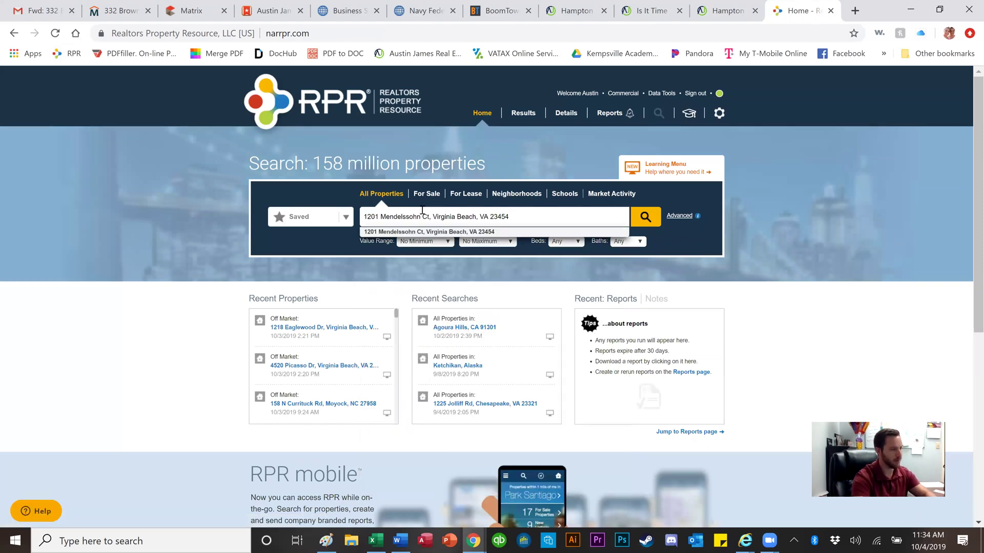
key("Return")
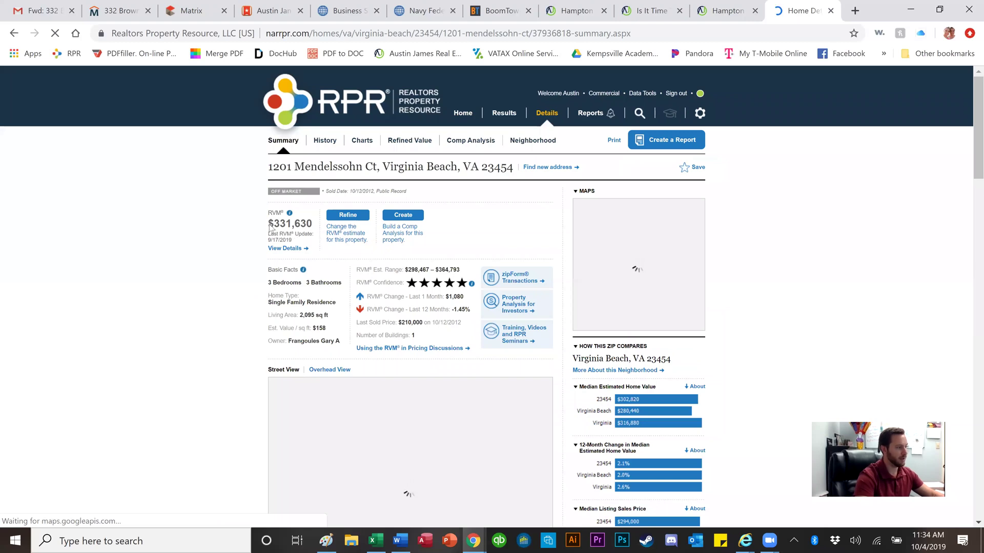
double_click(302, 226)
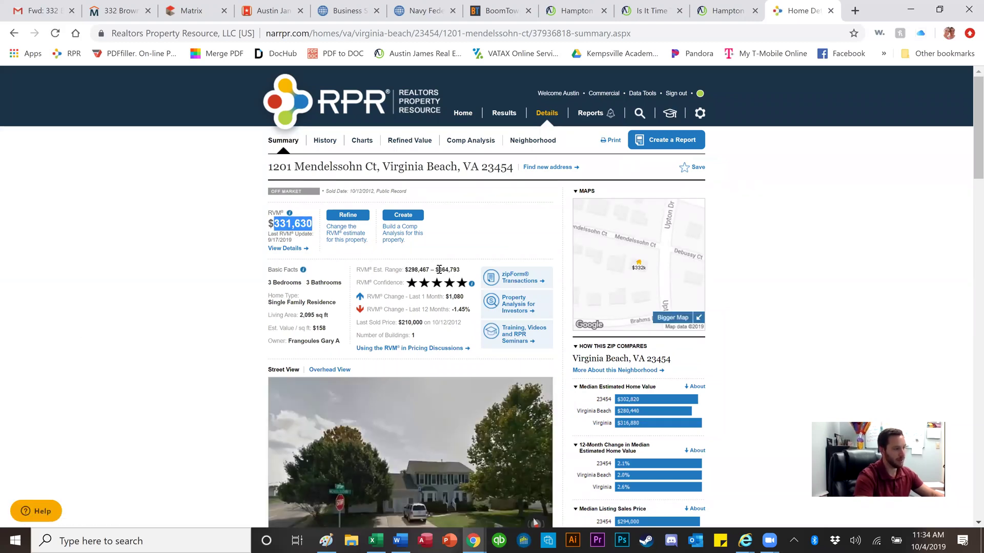
left_click(727, 10)
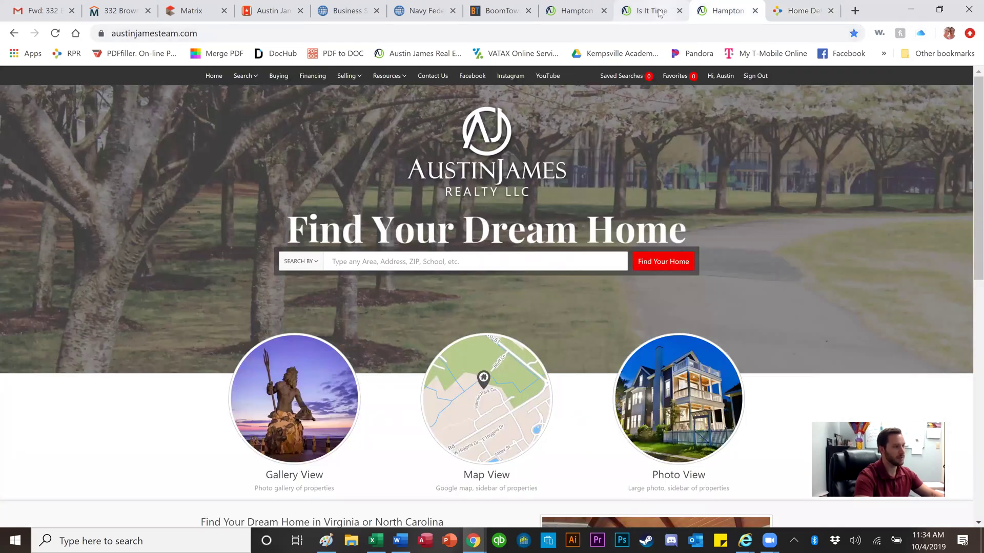
Step: Revisit the valuation report tab and the realty home page, then go back to BoomTown's leads
left_click(660, 12)
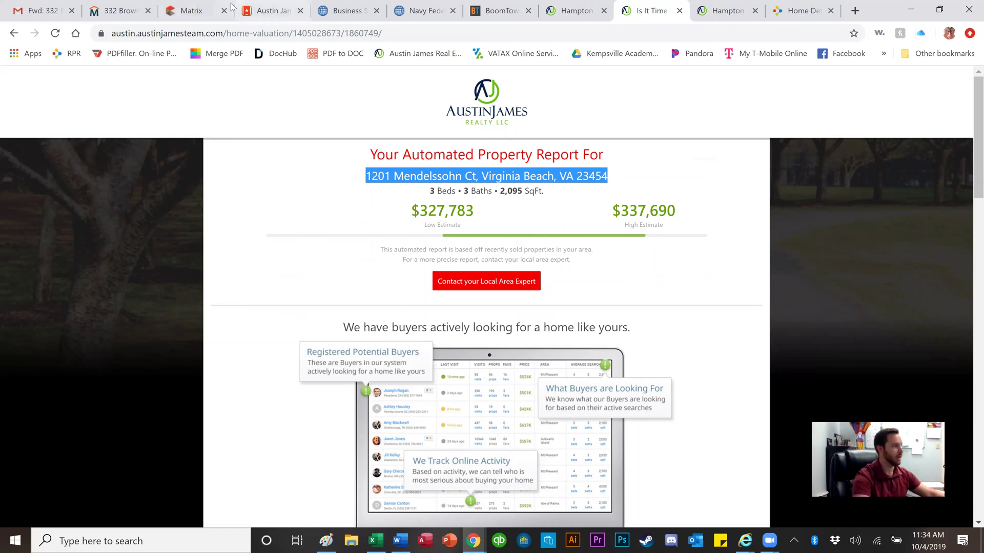
left_click(556, 12)
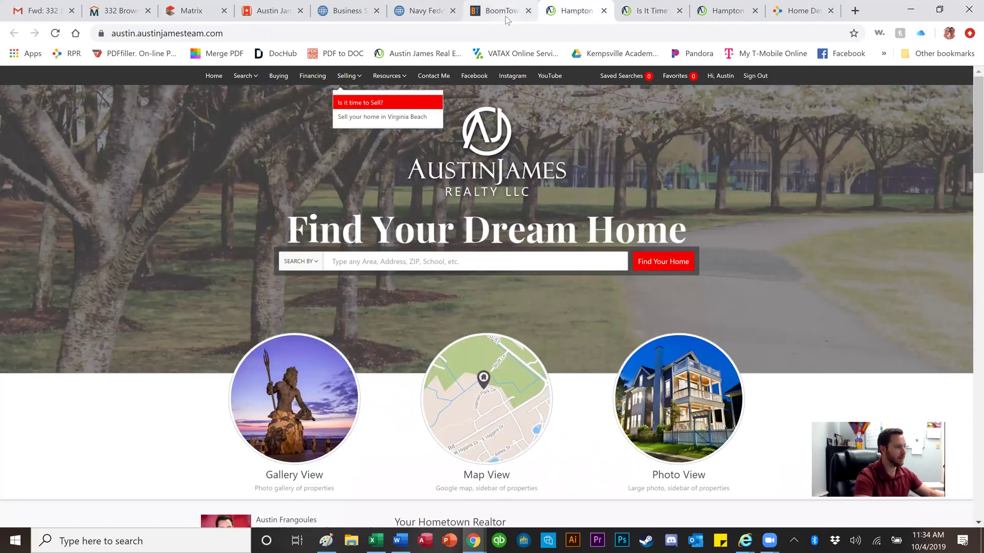
left_click(506, 18)
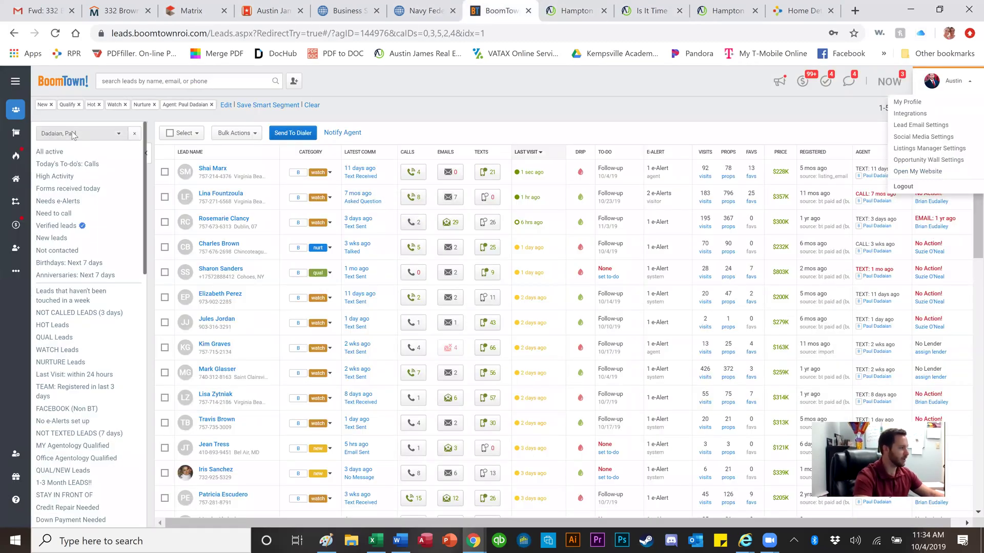
Step: Filter the leads to another agent's 44 sellers and open the top seller lead's profile
left_click(72, 131)
left_click(80, 188)
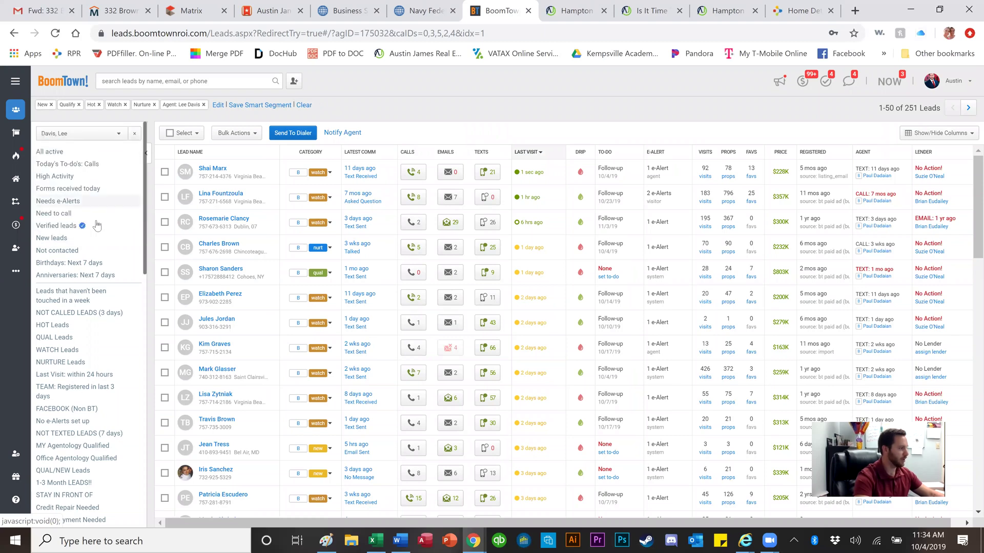
left_click(97, 226)
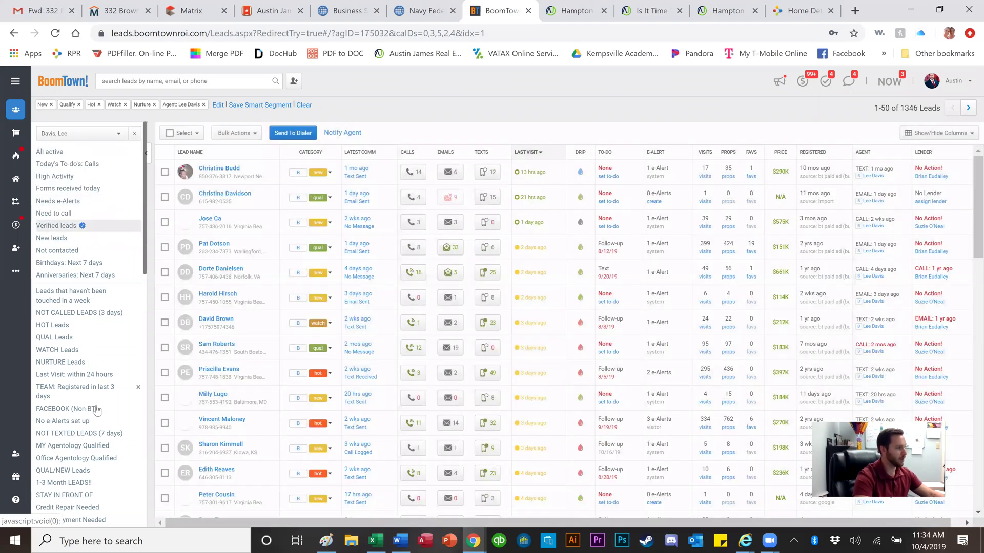
scroll(97, 410, "down", 6)
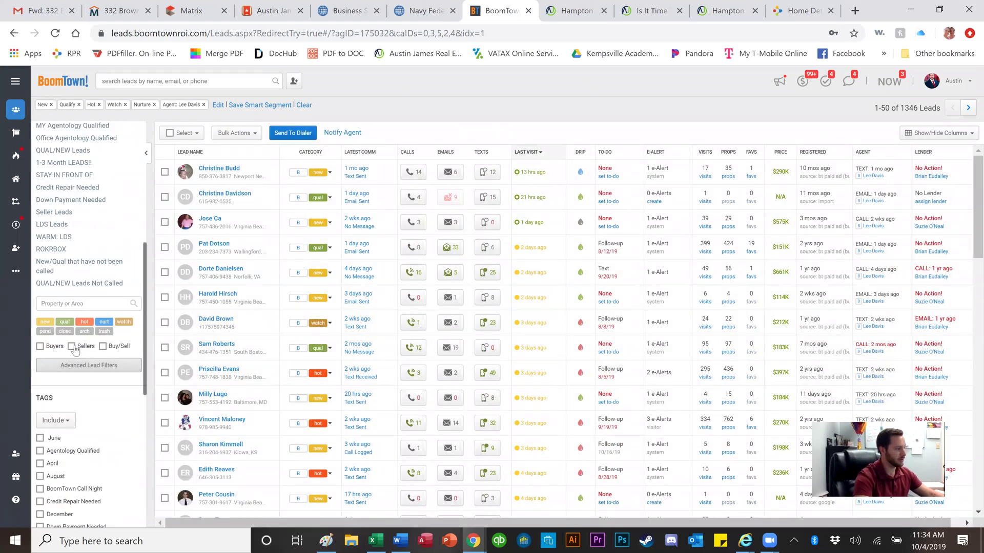
left_click(73, 347)
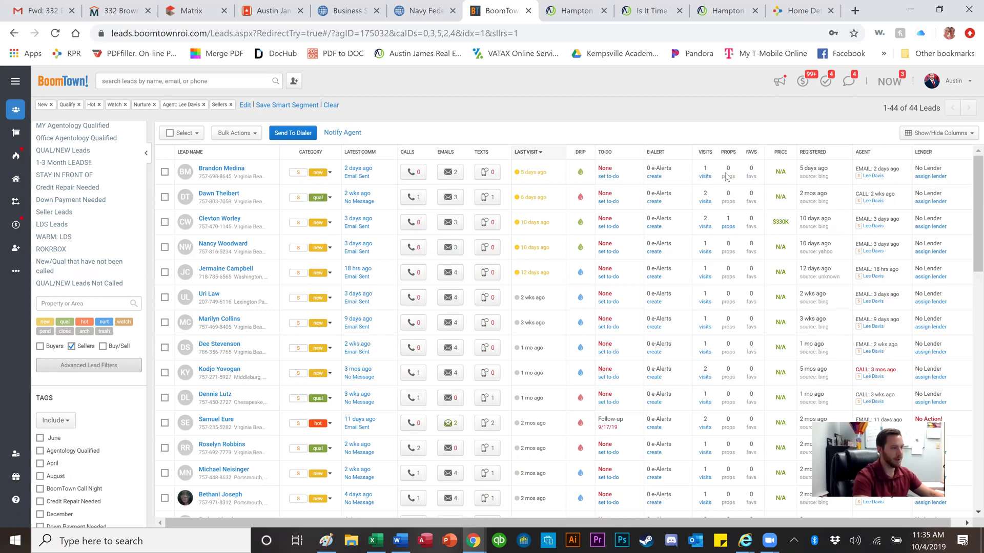
left_click(209, 171)
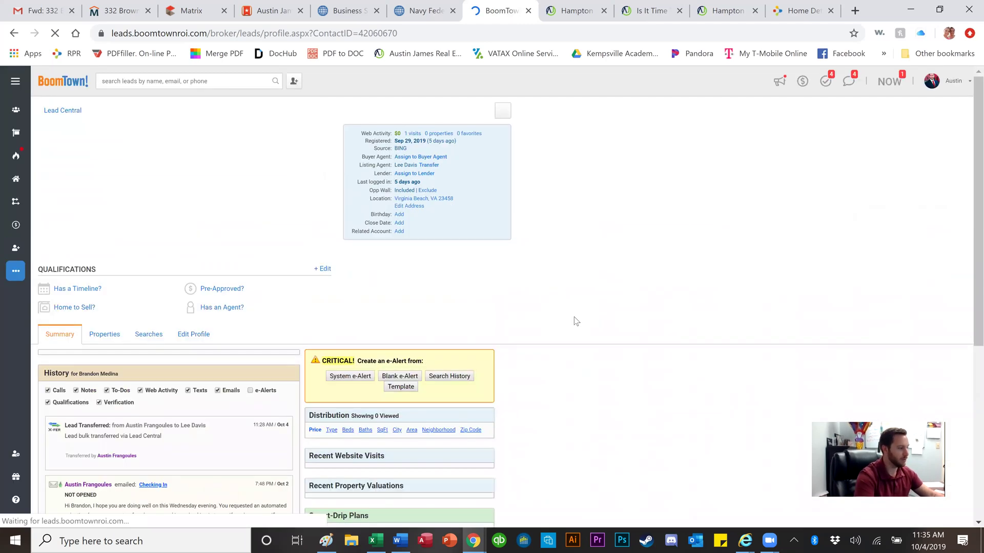
Step: Open the lead's NEW Recent Property Valuations report, valued at $231,034–$238,017
scroll(576, 321, "down", 1)
scroll(575, 321, "down", 2)
scroll(576, 321, "down", 3)
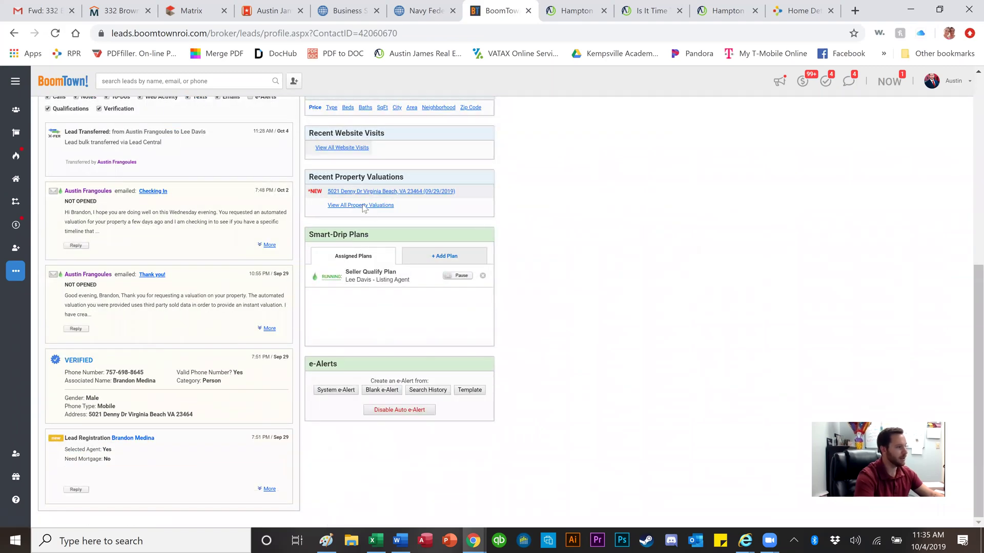
scroll(364, 210, "up", 1)
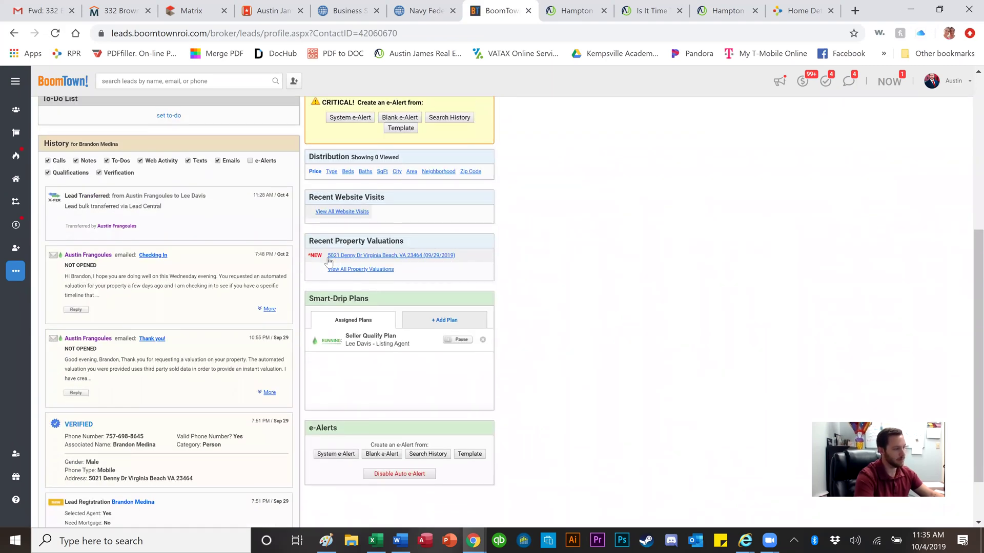
left_click(363, 256)
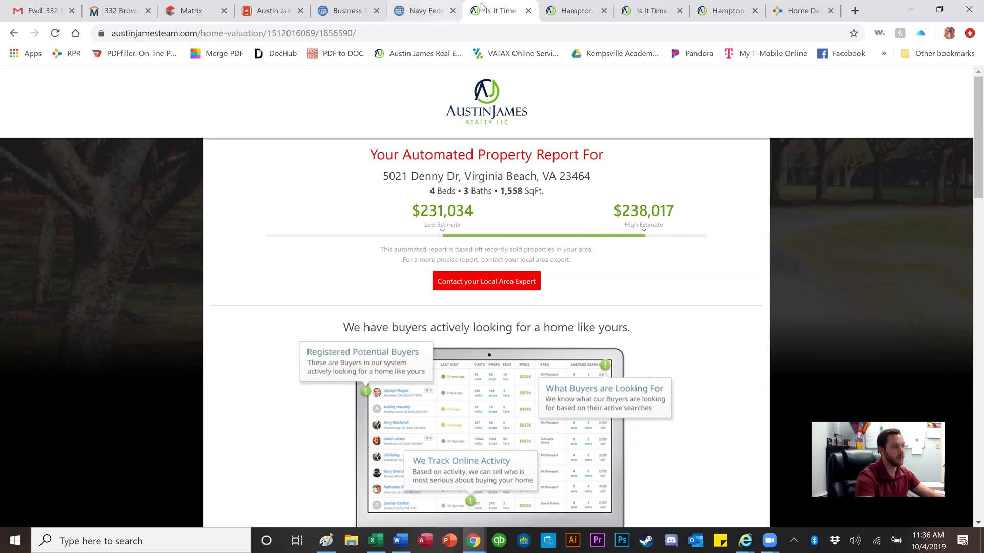
left_click(528, 10)
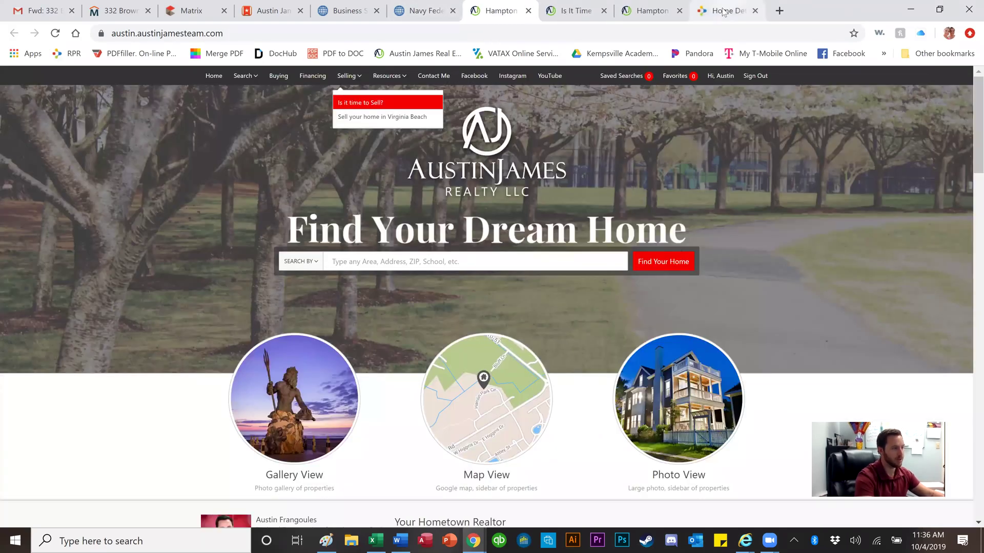
left_click(723, 12)
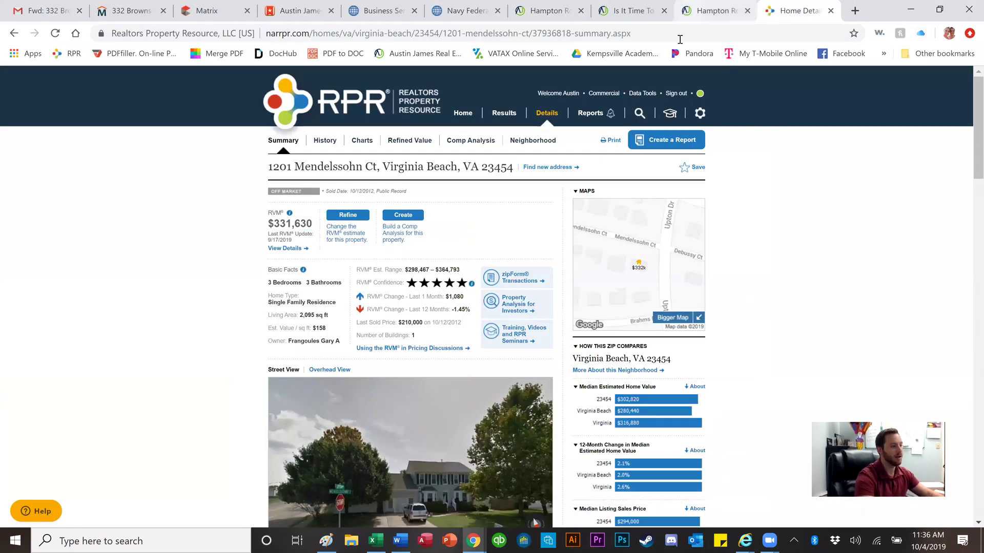
left_click(690, 11)
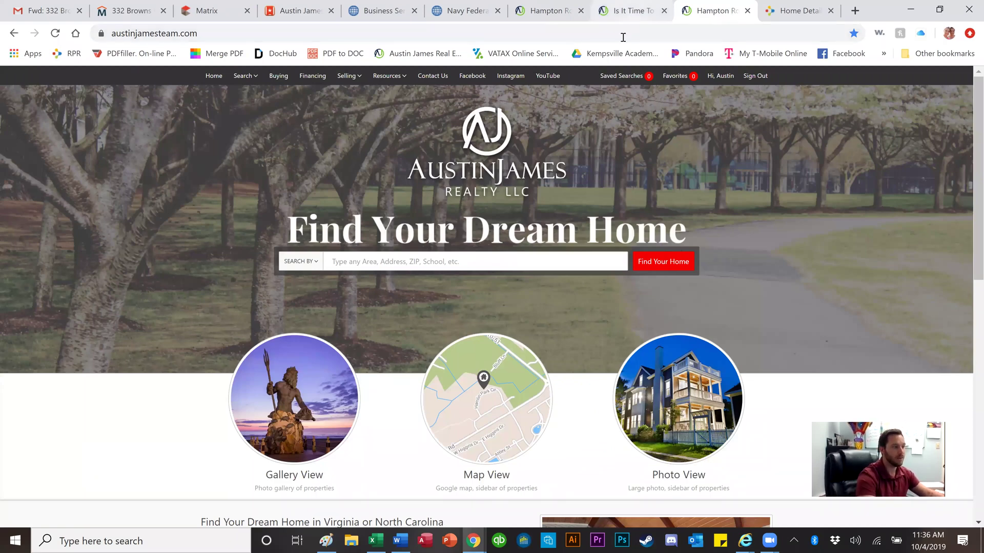
left_click(632, 14)
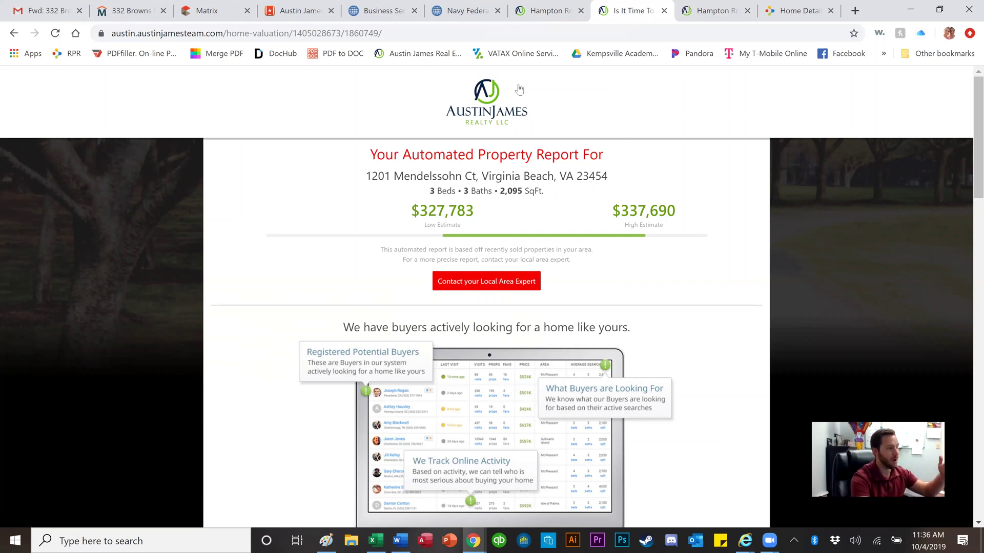
Step: Strip the report ID from the URL to load What's Your Home Worth?, then snap the window left
left_click(276, 37)
left_click(336, 35)
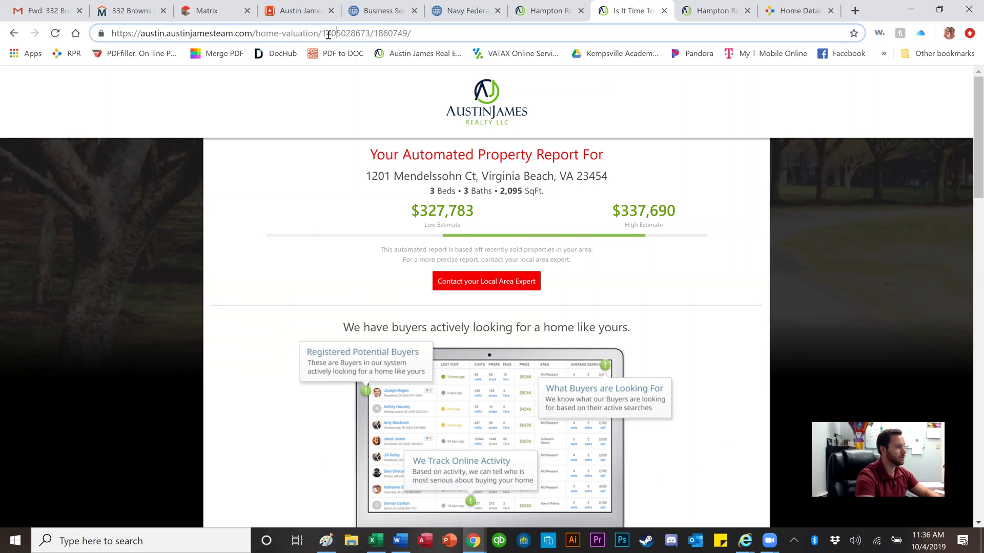
left_click_drag(322, 33, 423, 36)
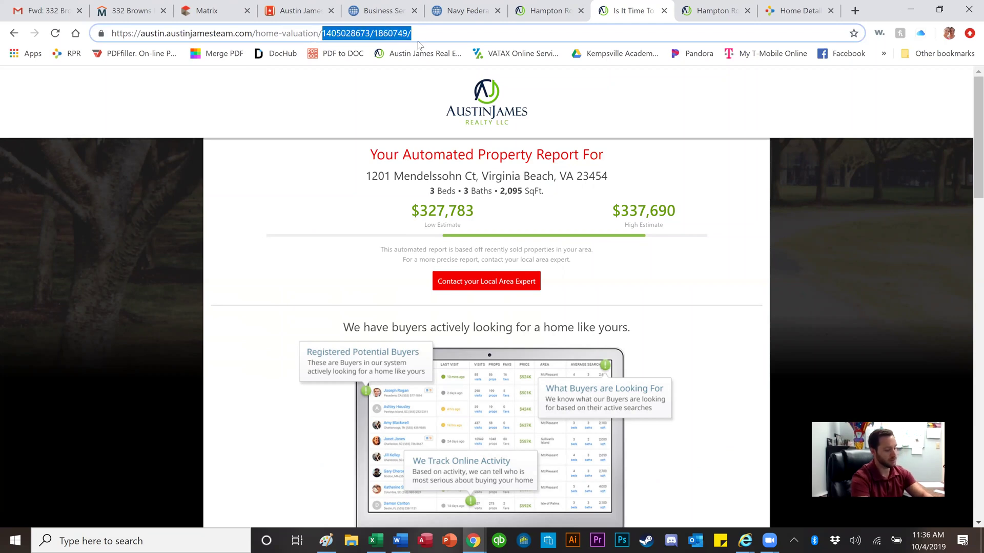
key("BackSpace")
key("Return")
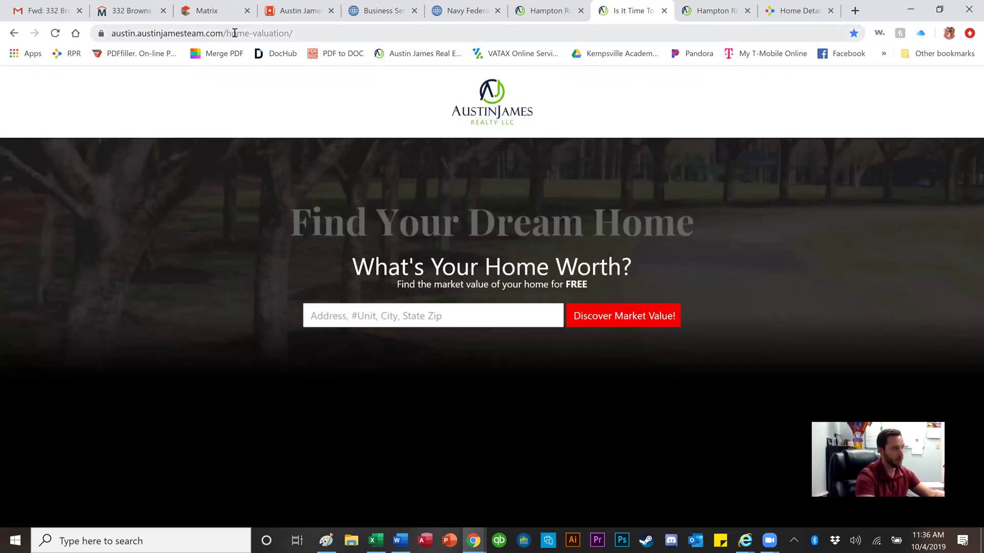
left_click(364, 32)
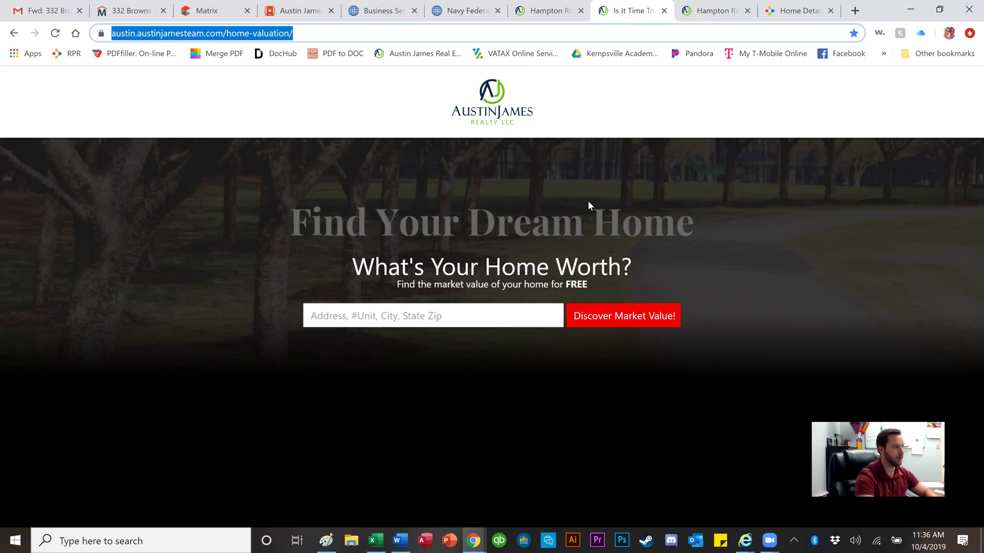
key("super+Left")
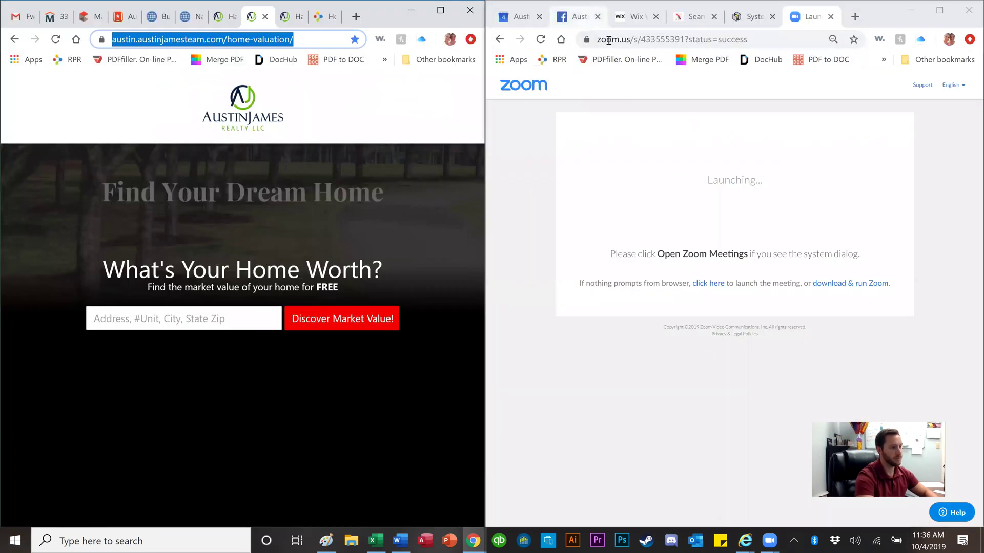
Step: Go from the Facebook news feed to the real estate business page and open a new post composer
left_click(578, 17)
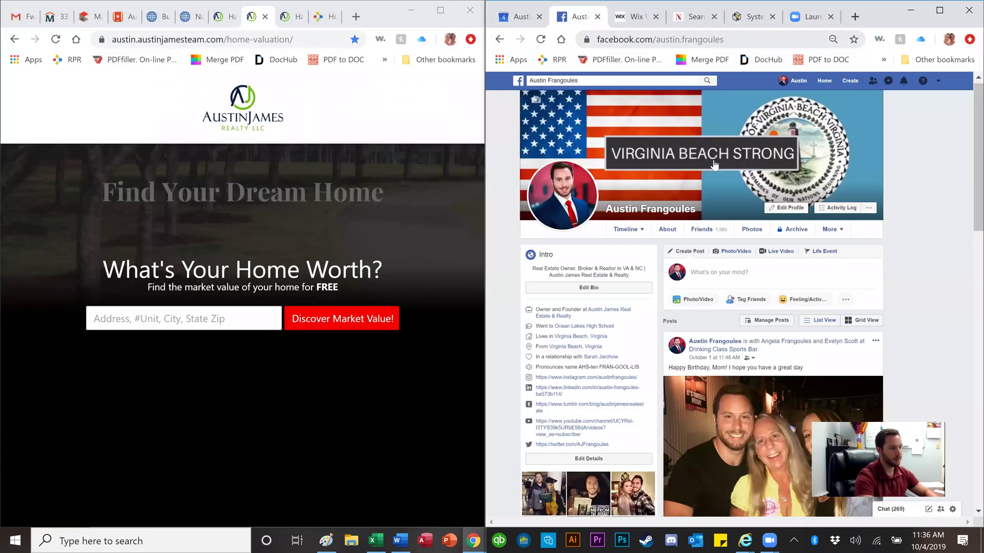
left_click(825, 82)
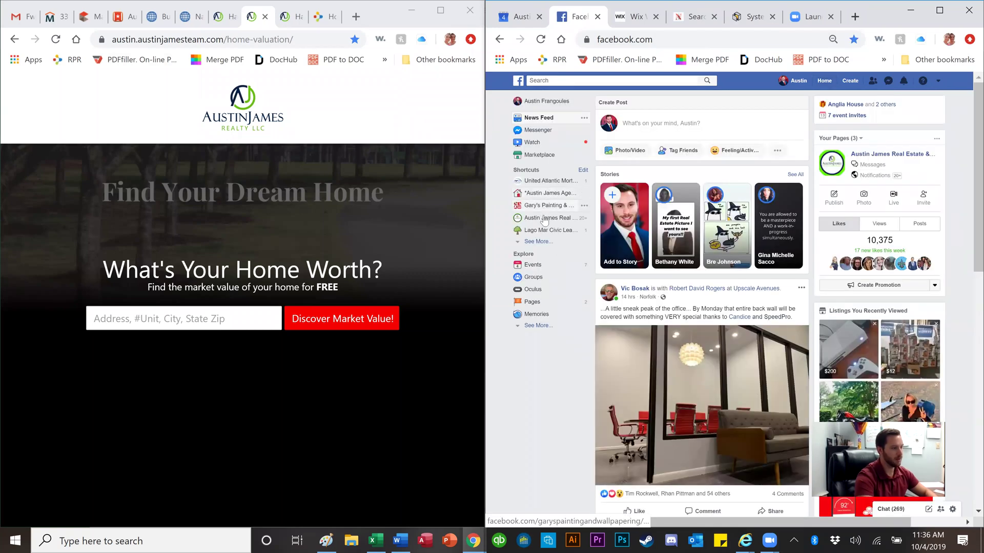
left_click(548, 221)
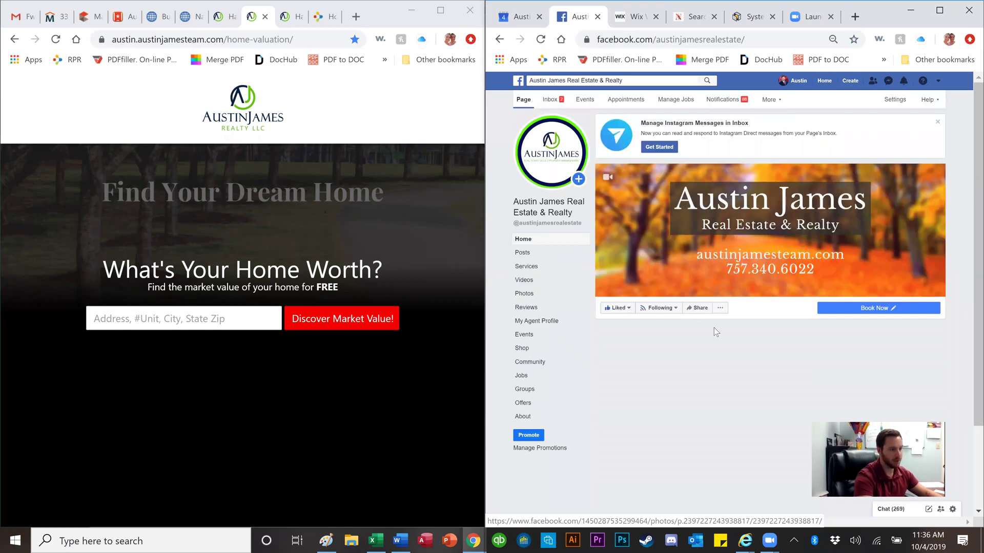
scroll(717, 323, "down", 2)
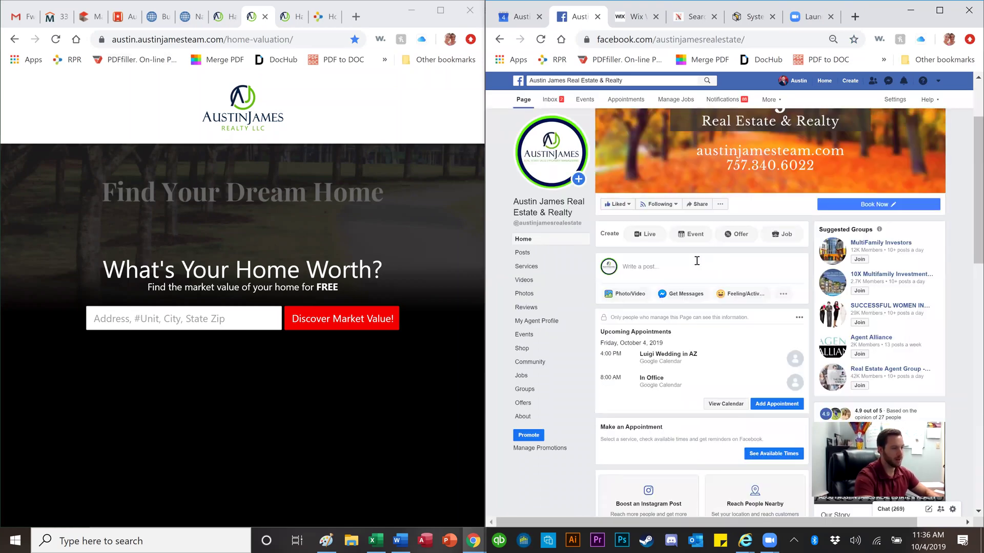
left_click(678, 267)
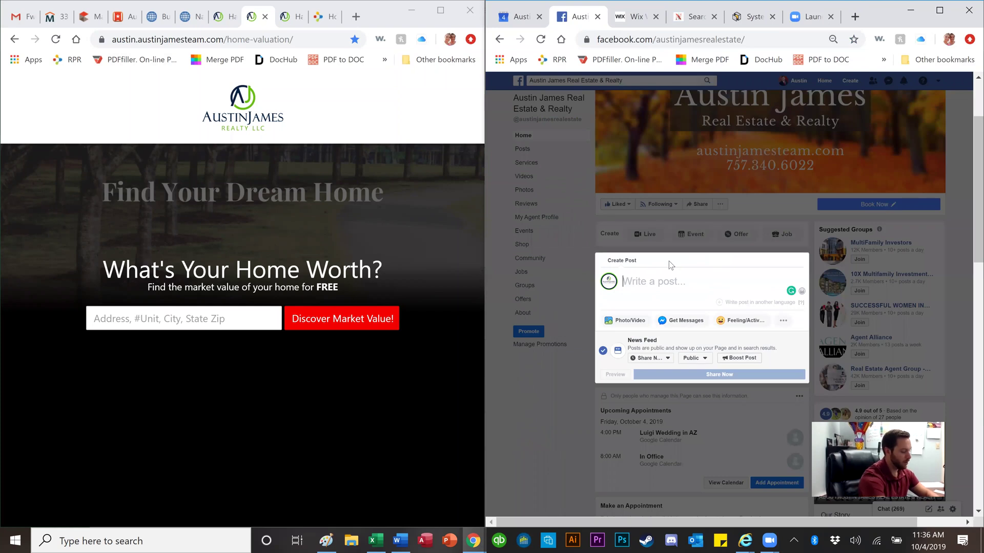
Step: Type 'Want to know the value of your home? Check it out here!', correcting typos, and paste the valuation URL
type("Want t know")
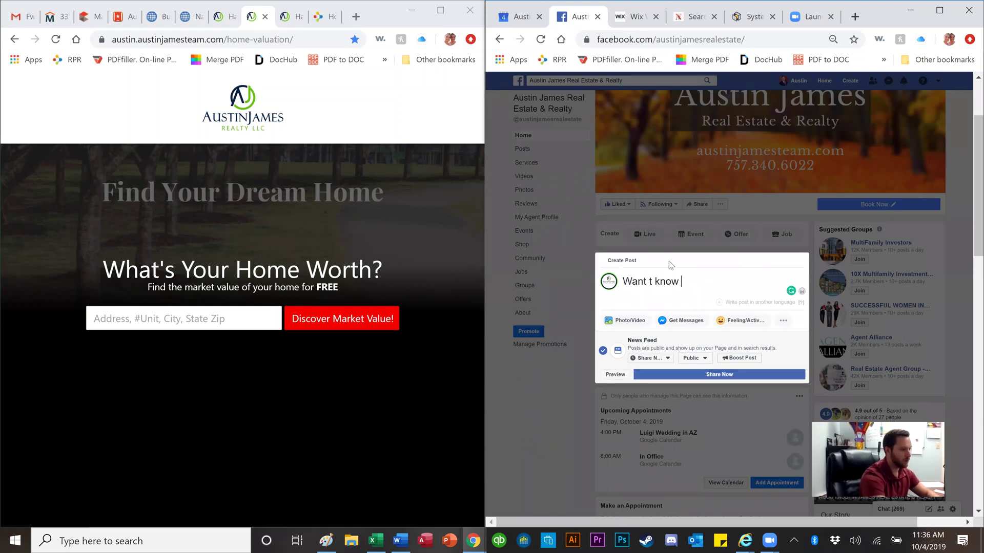
key("BackSpace")
key("BackSpace")
key("BackSpace")
key("BackSpace")
key("BackSpace")
key("BackSpace")
type("o know t")
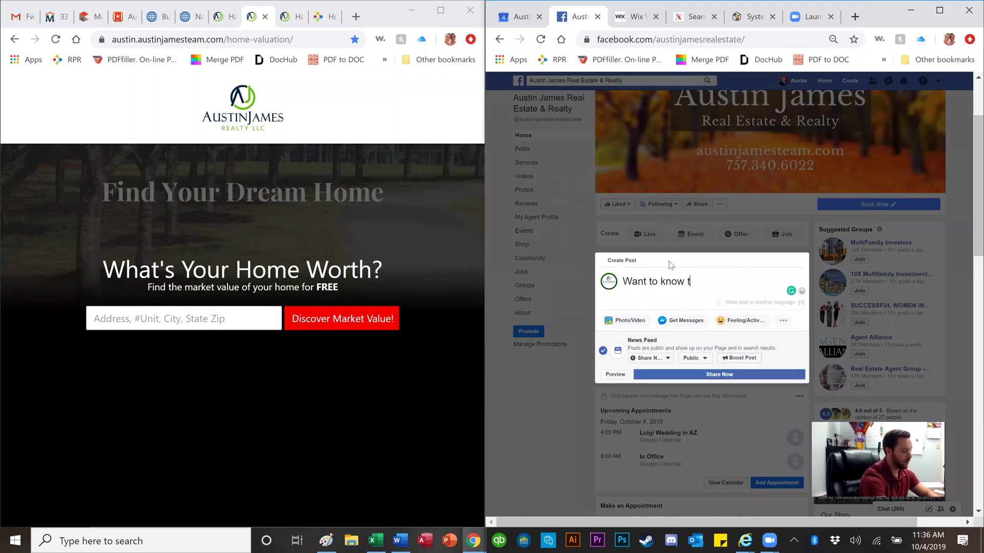
type("he value of your ")
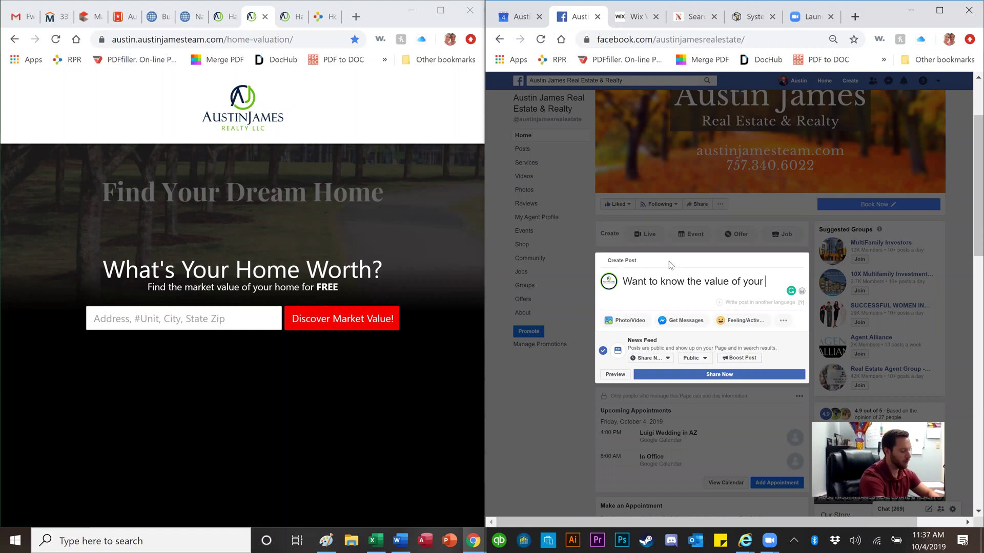
type("home? cjec")
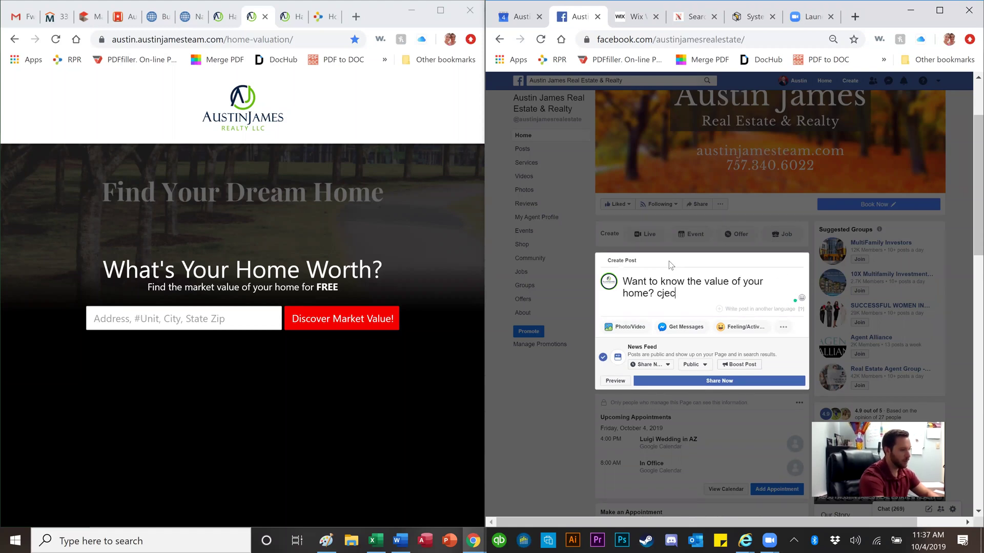
key("BackSpace")
key("BackSpace")
key("BackSpace")
key("BackSpace")
type("Check")
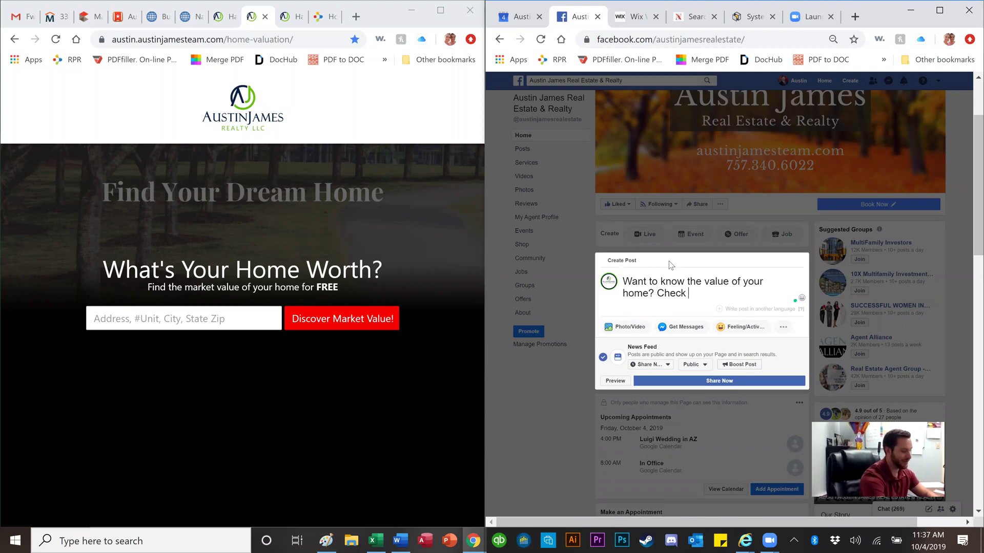
type(" it out here")
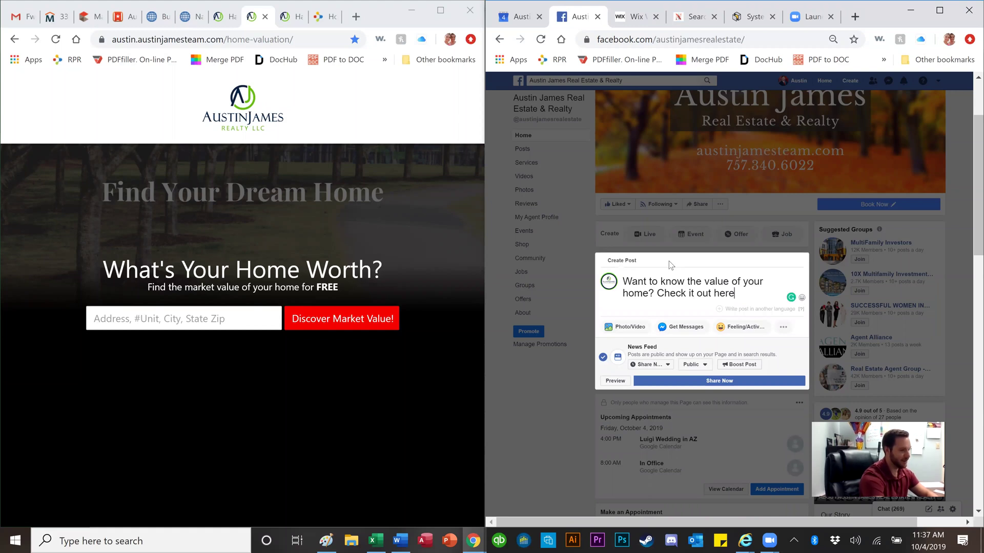
type("!")
type("https://austin.austinjamesteam.com/home-valuation/")
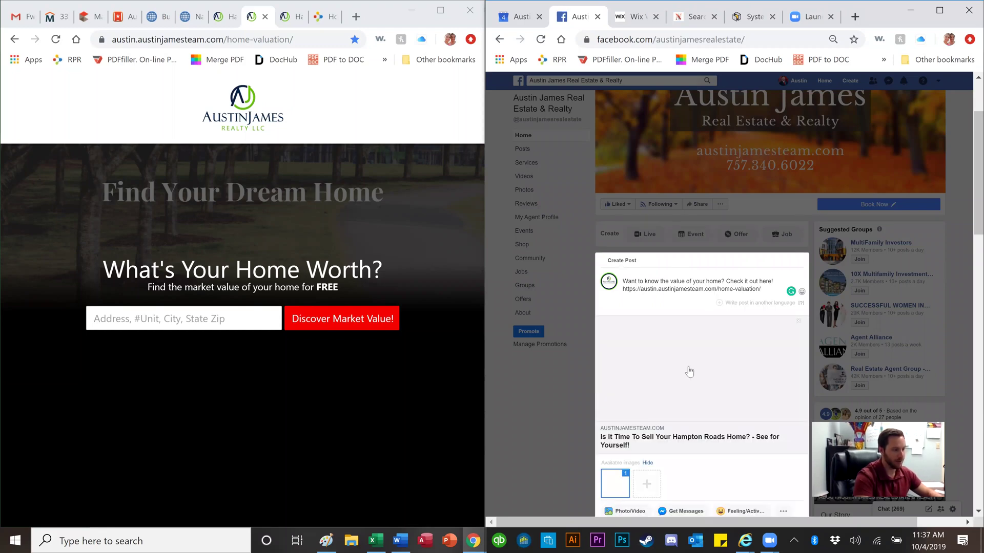
scroll(707, 353, "down", 1)
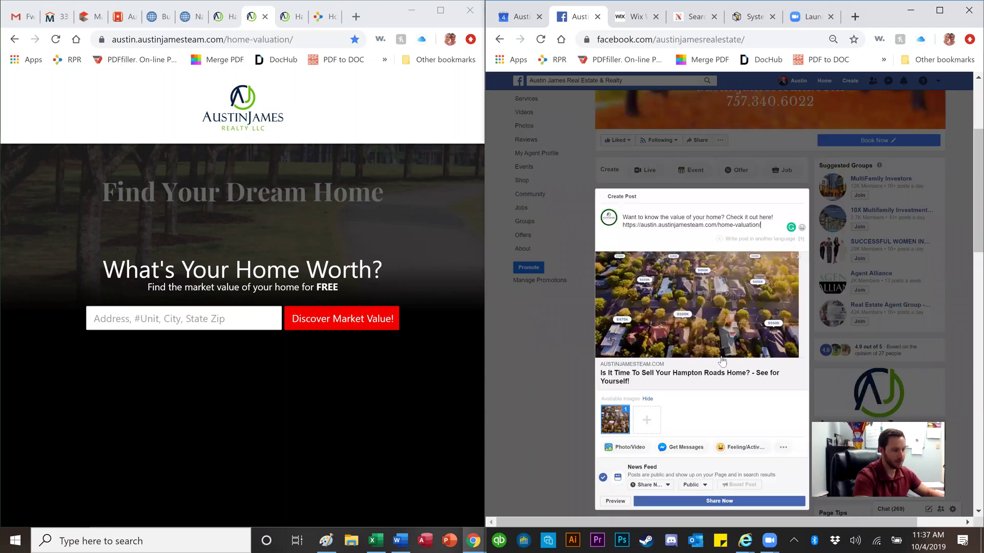
scroll(722, 367, "down", 1)
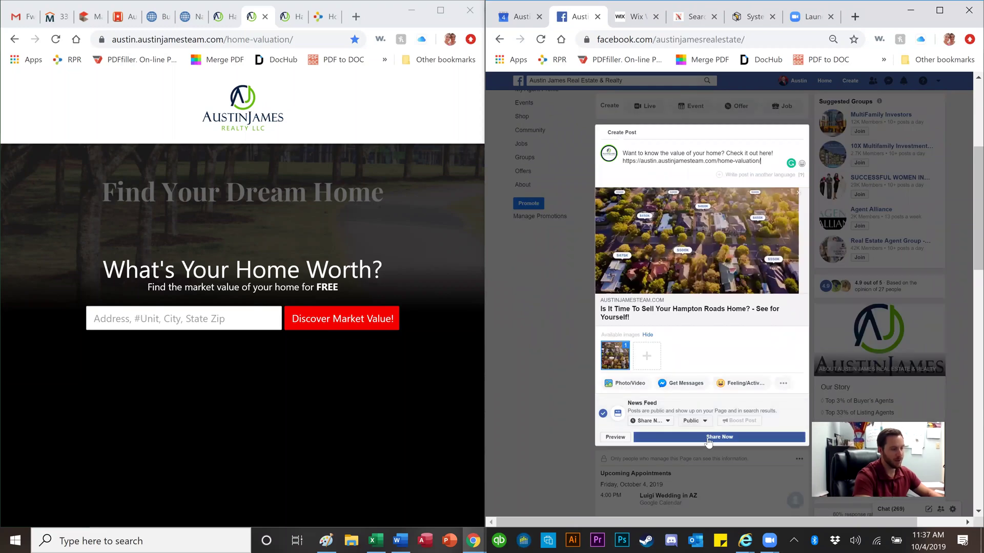
Step: Share the post now, then verify its link preview opens the What's Your Home Worth? page and close that tab
left_click(708, 438)
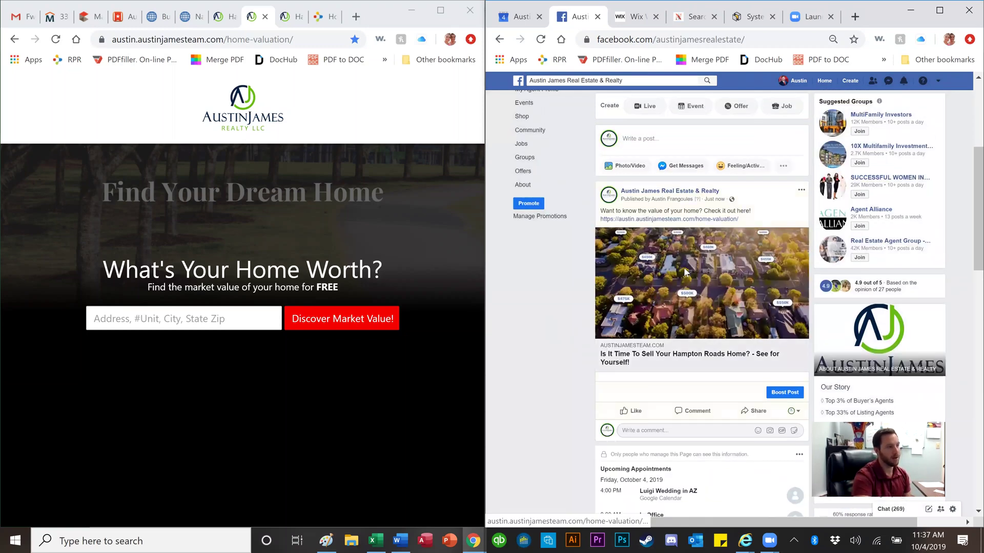
left_click(684, 266)
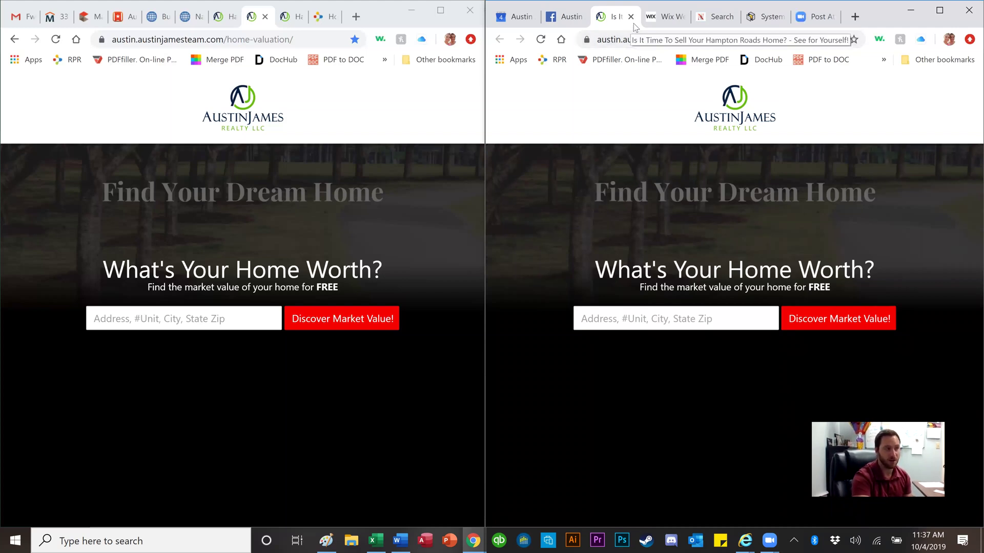
left_click(631, 16)
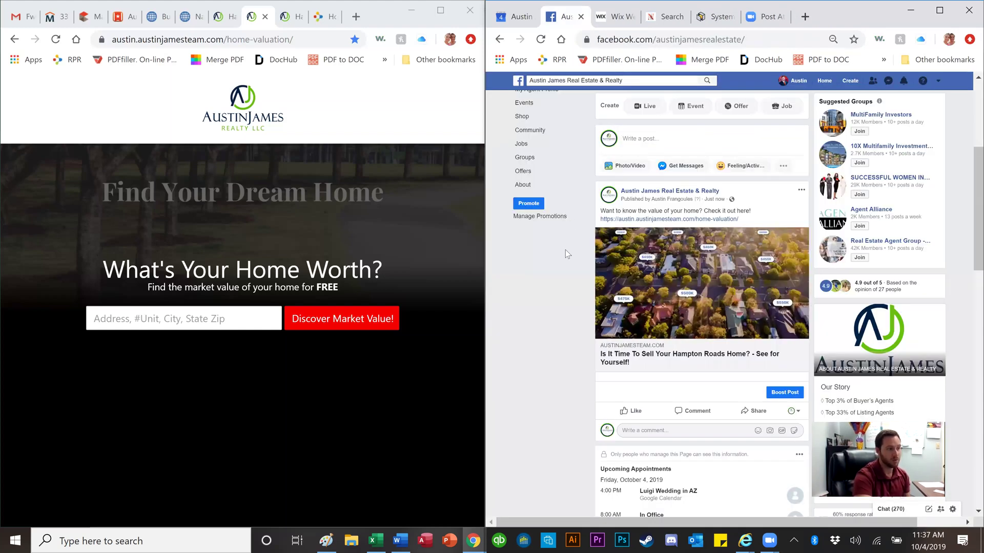